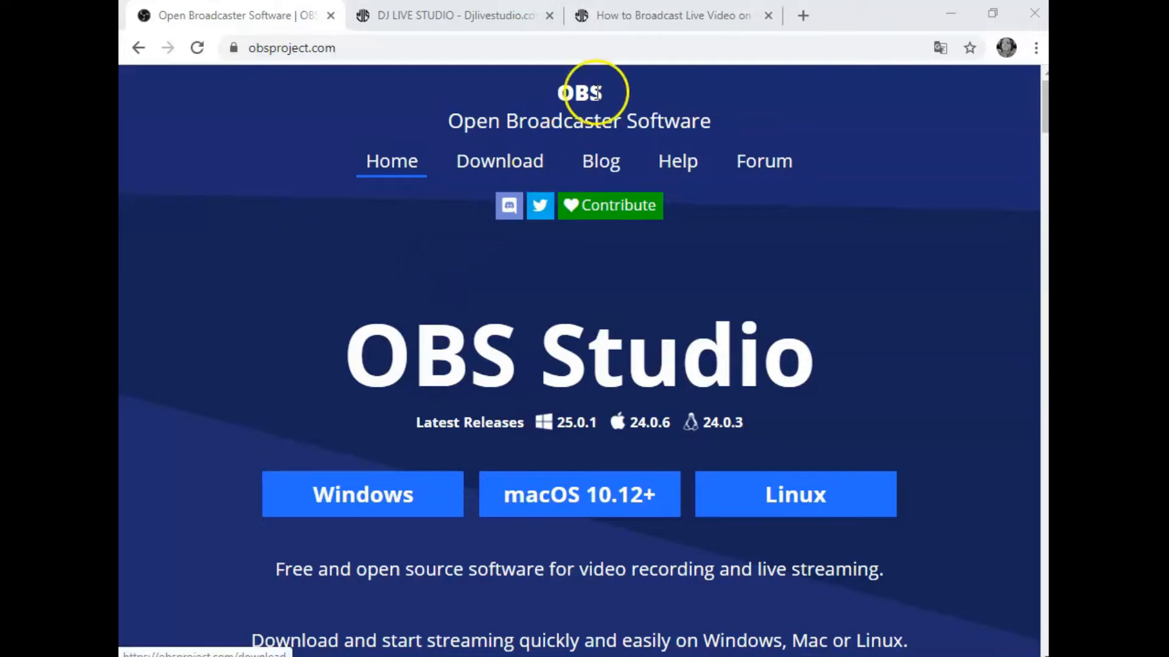
# Step: Open the DJ Live Studio guide on broadcasting live video and review its equipment list and free OBS download link
pyautogui.click(640, 14)
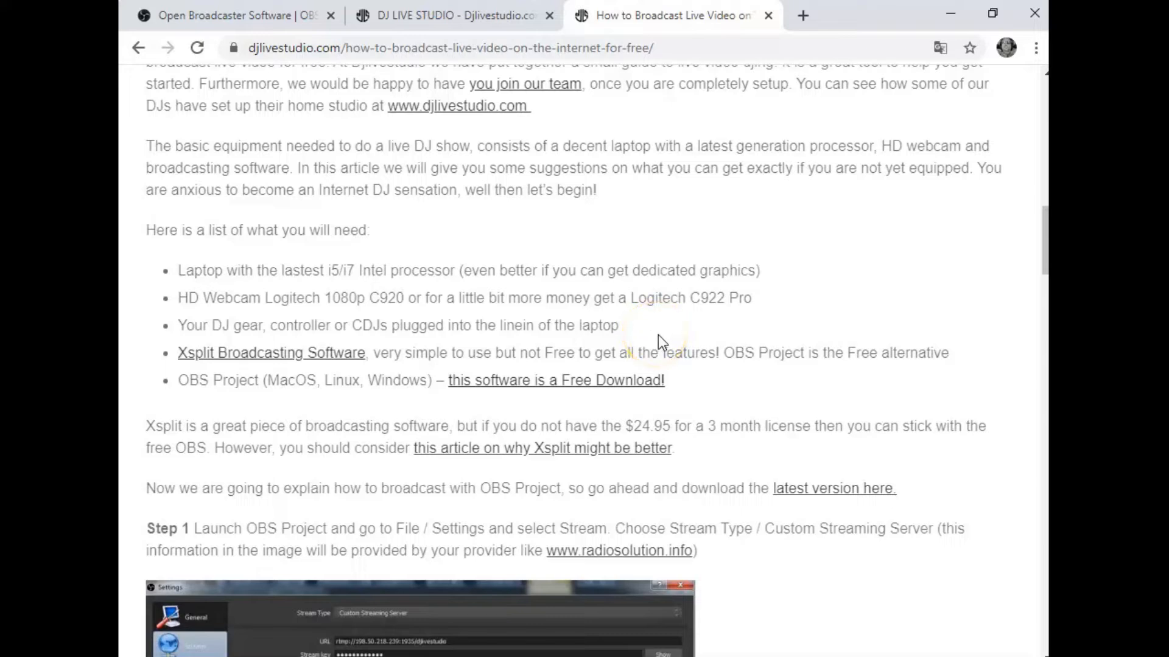
pyautogui.click(649, 356)
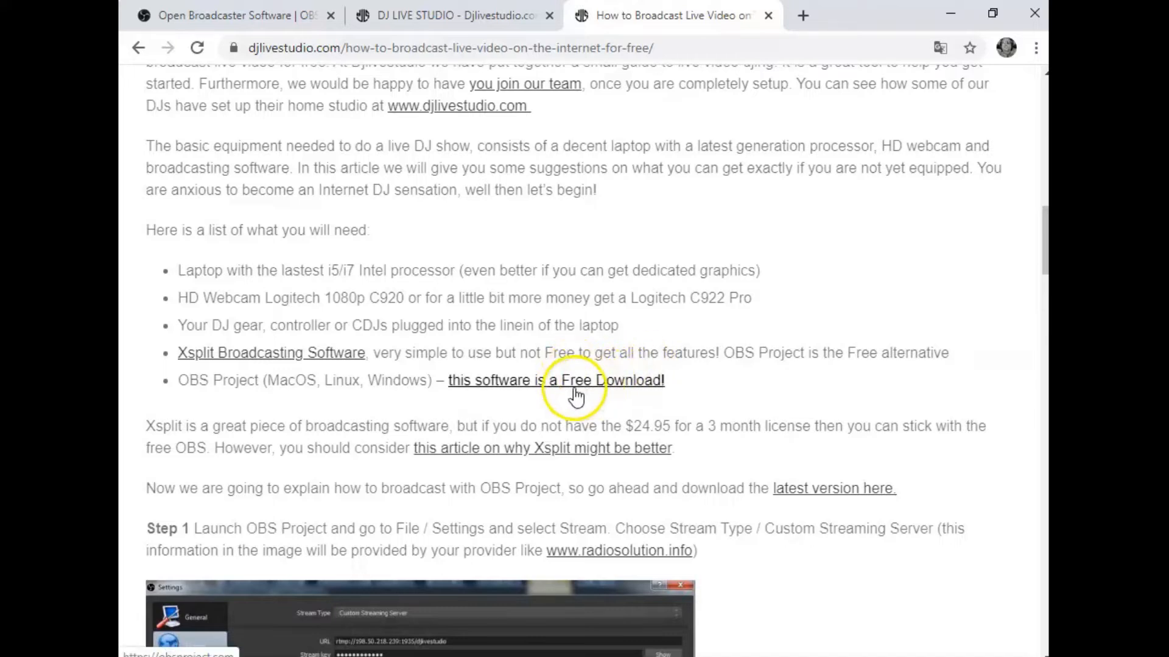
pyautogui.click(496, 372)
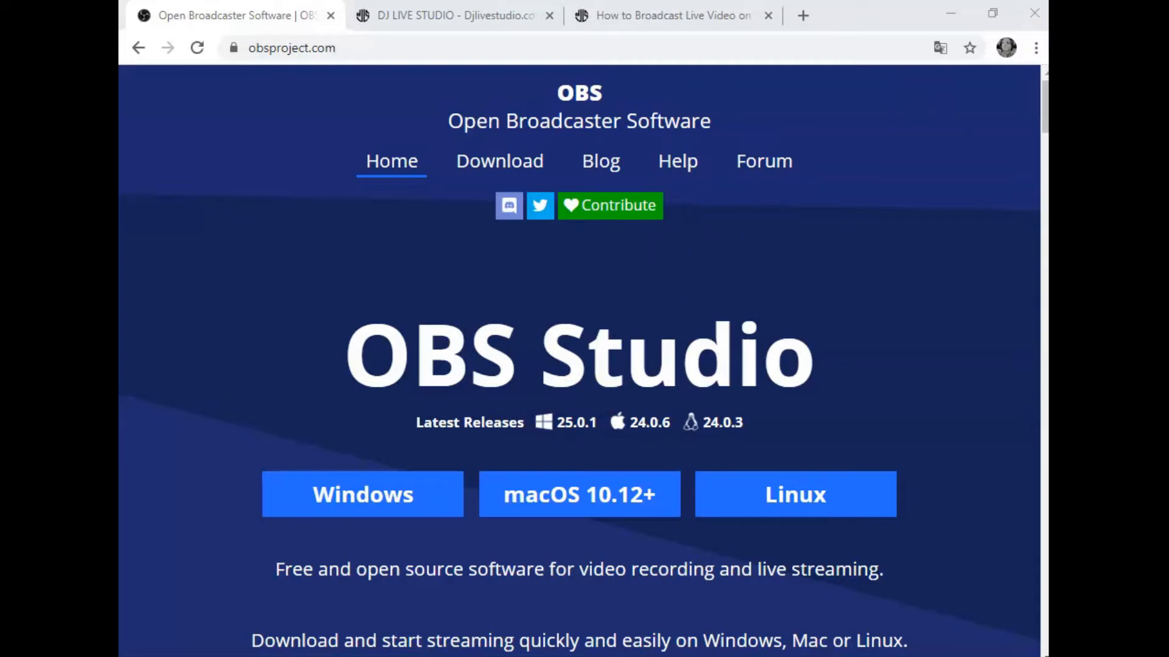
# Step: Switch to OBS Studio, maximize its window and open the settings
pyautogui.moveTo(1095, 28); pyautogui.dragTo(222, 19)
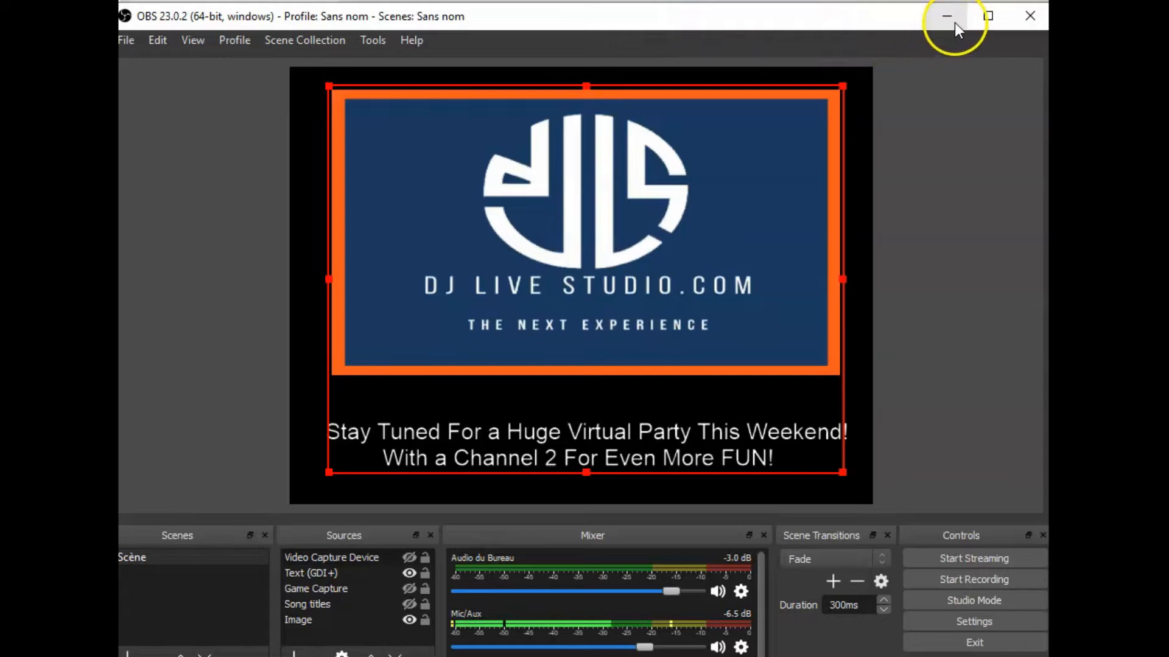
pyautogui.click(972, 19)
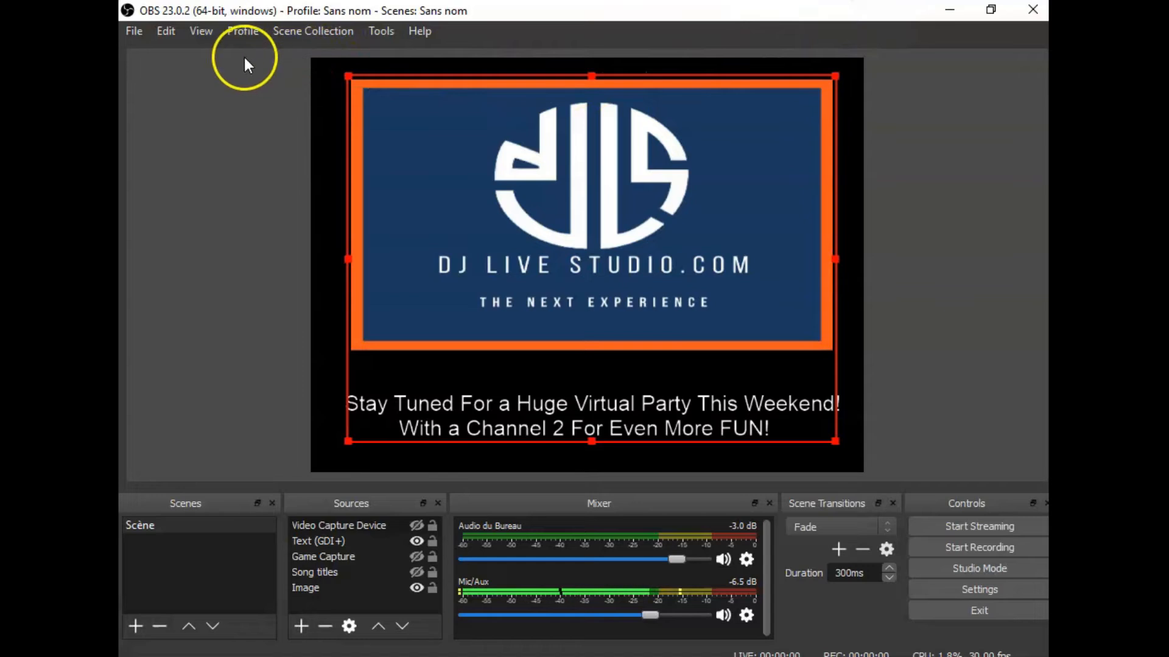
pyautogui.click(135, 32)
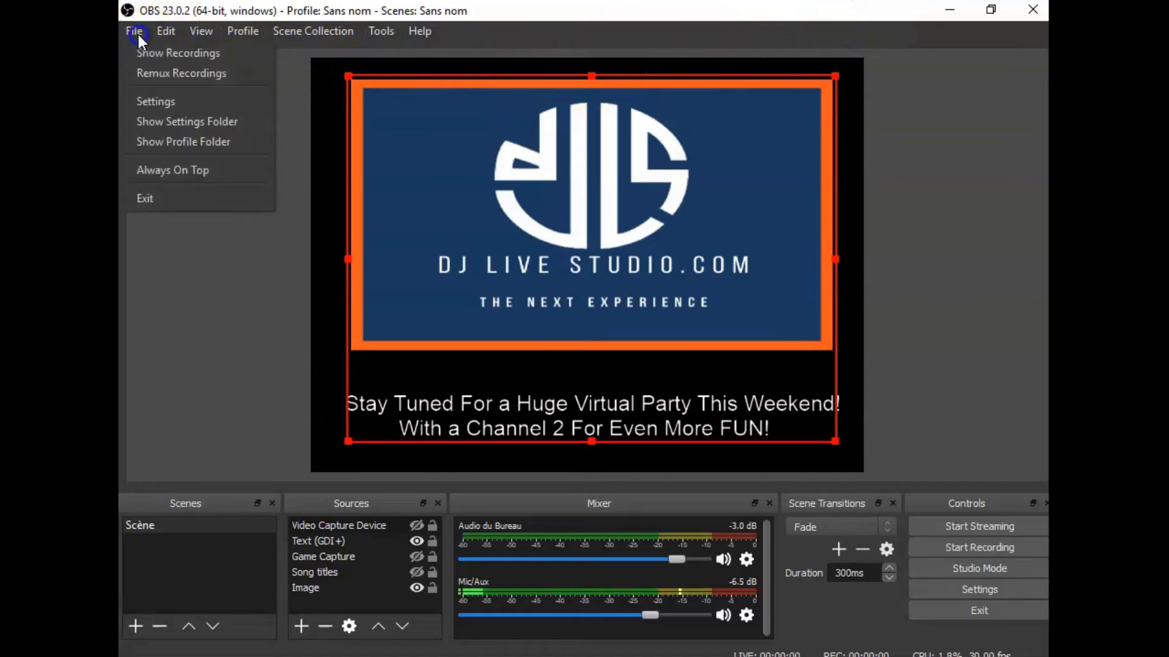
pyautogui.click(156, 95)
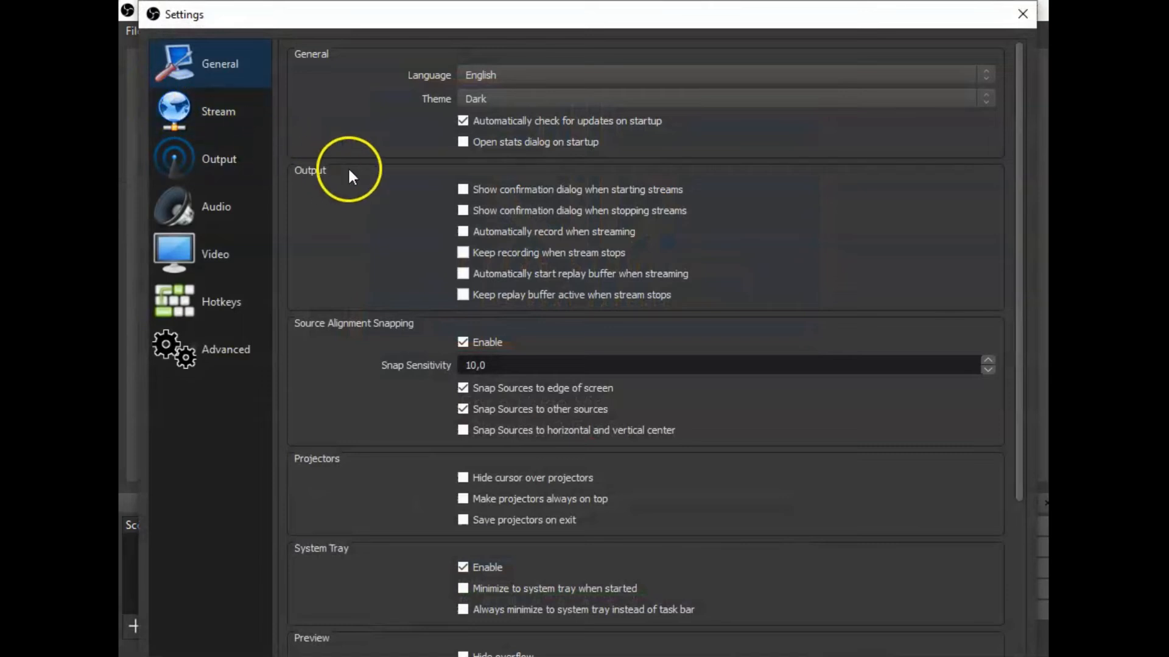
# Step: Examine the custom stream service's server and login settings, and reveal the stream key
pyautogui.click(215, 114)
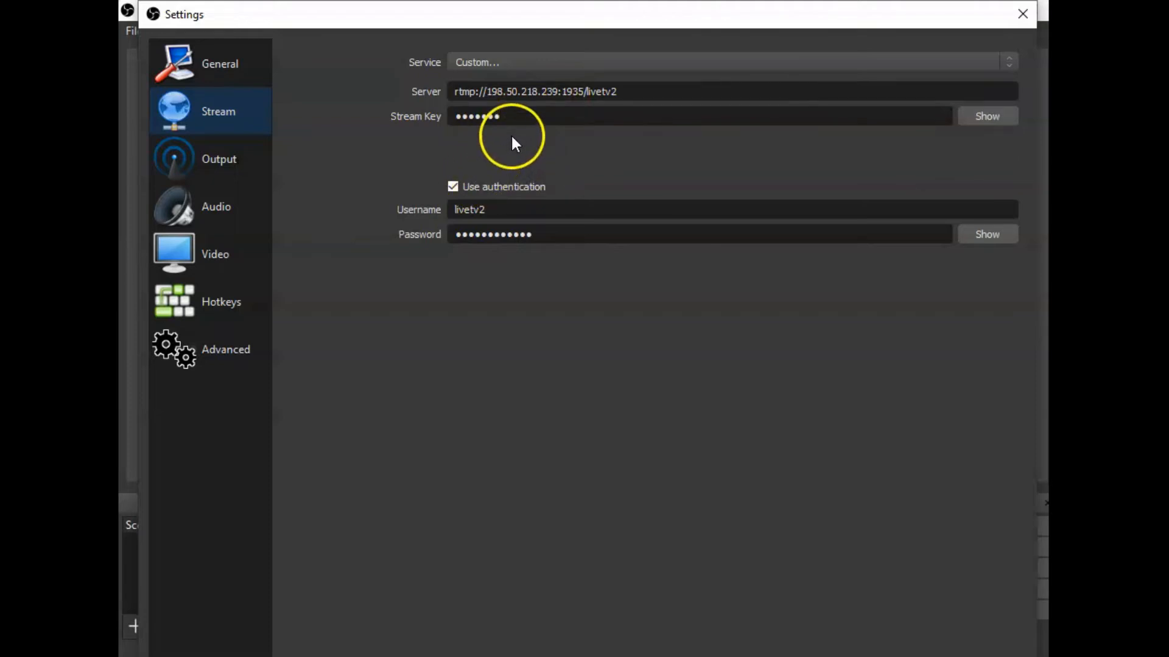
pyautogui.click(988, 115)
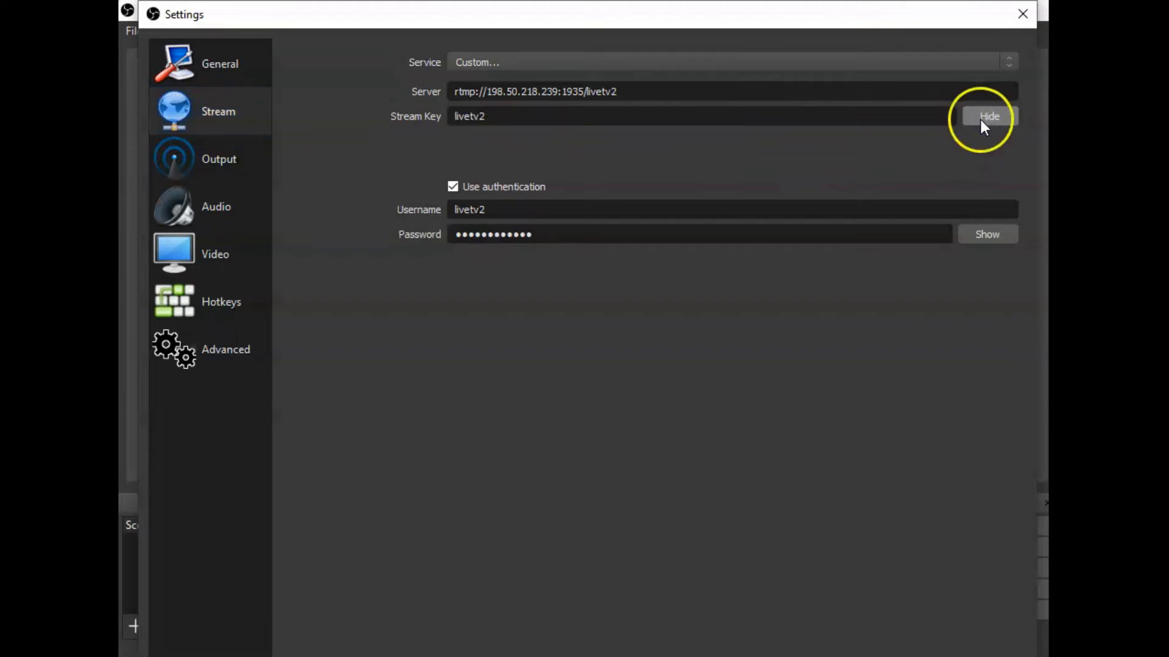
pyautogui.click(498, 117)
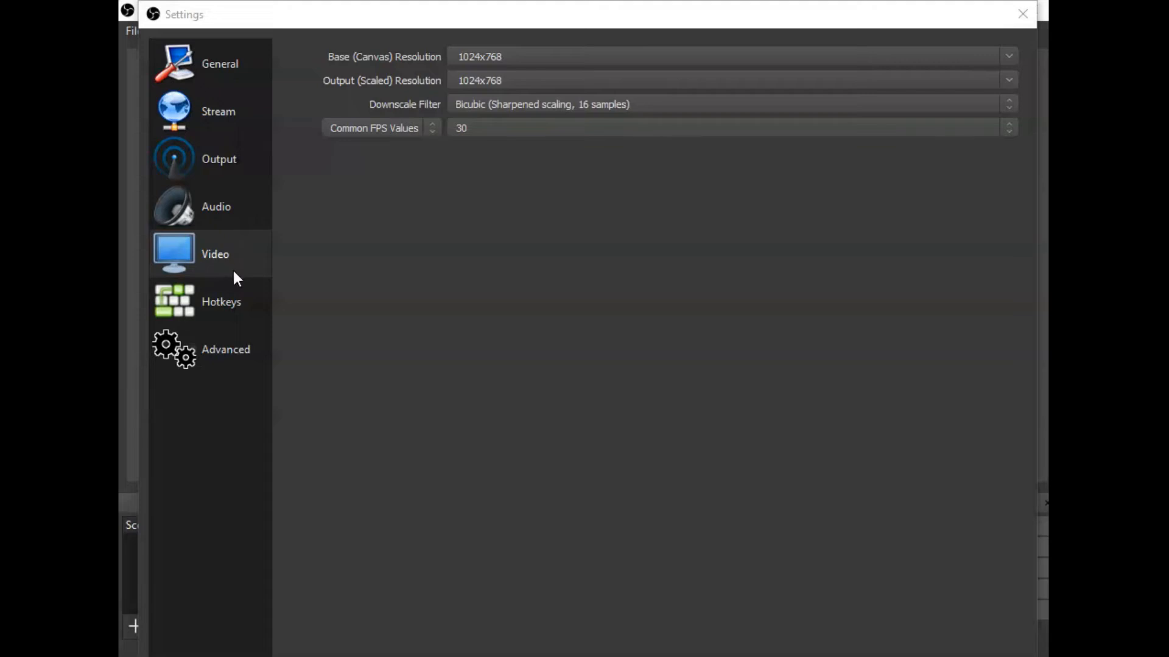
# Step: Choose an audio bitrate of 128 in the streaming output settings and close the settings
pyautogui.click(271, 291)
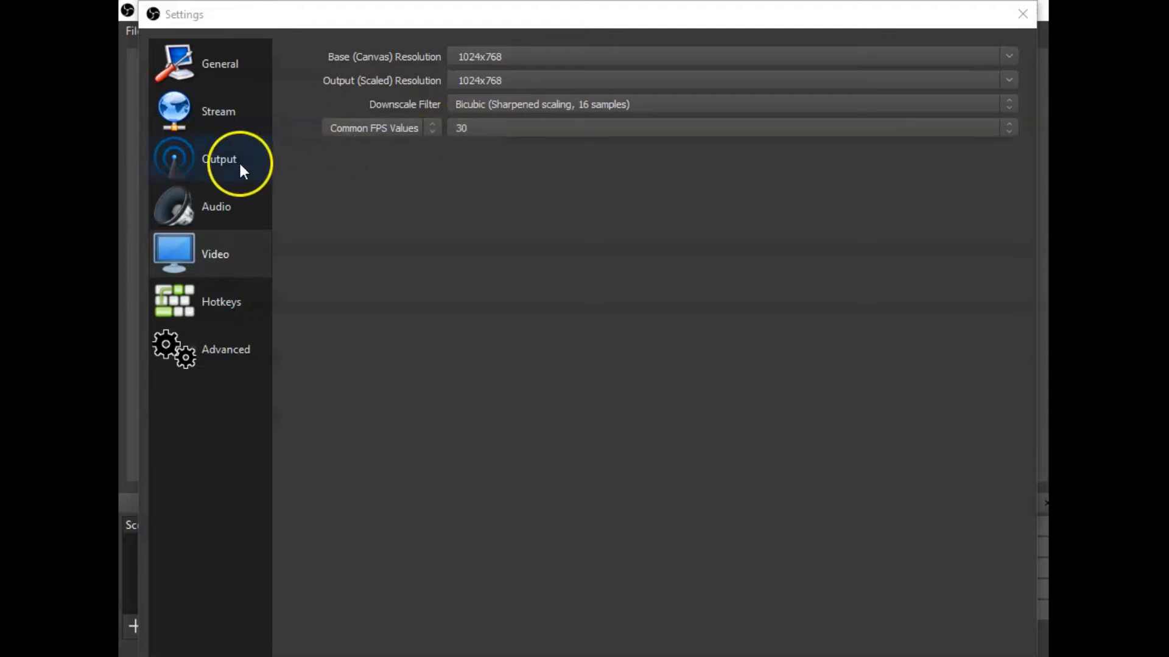
pyautogui.click(184, 165)
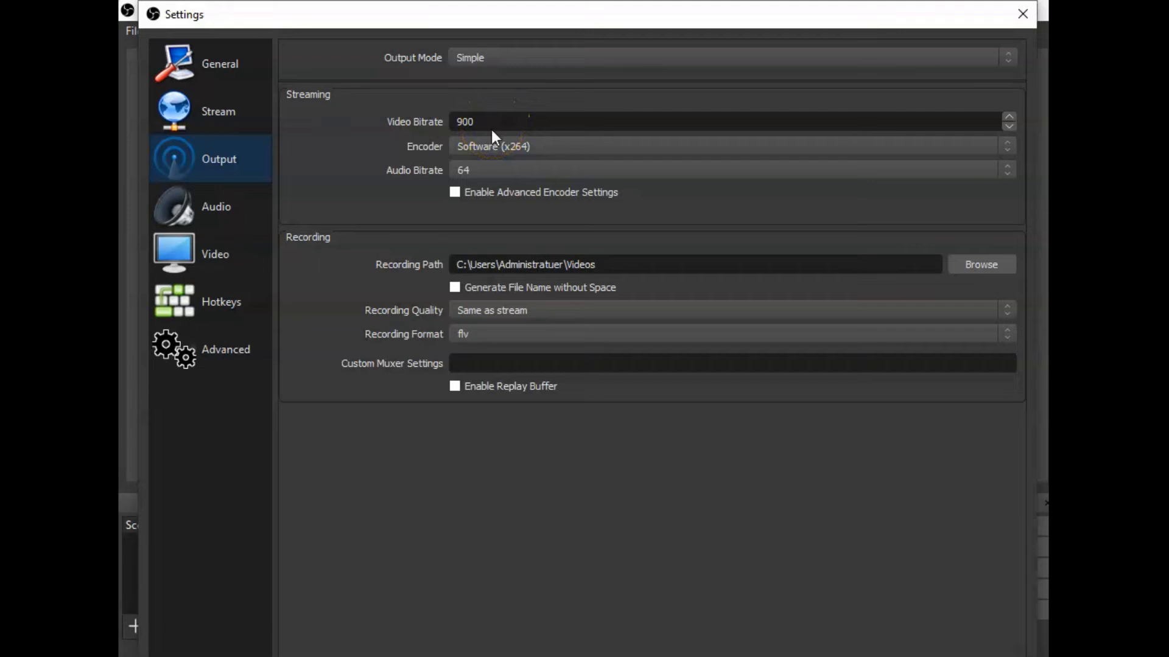
pyautogui.click(499, 143)
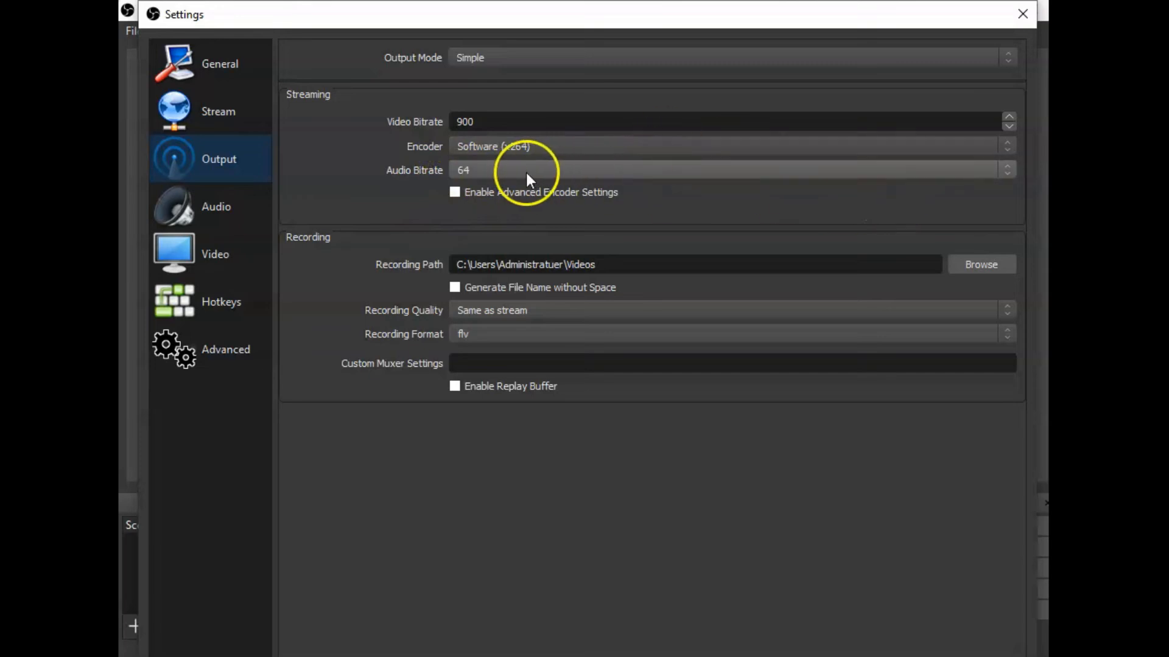
pyautogui.click(998, 171)
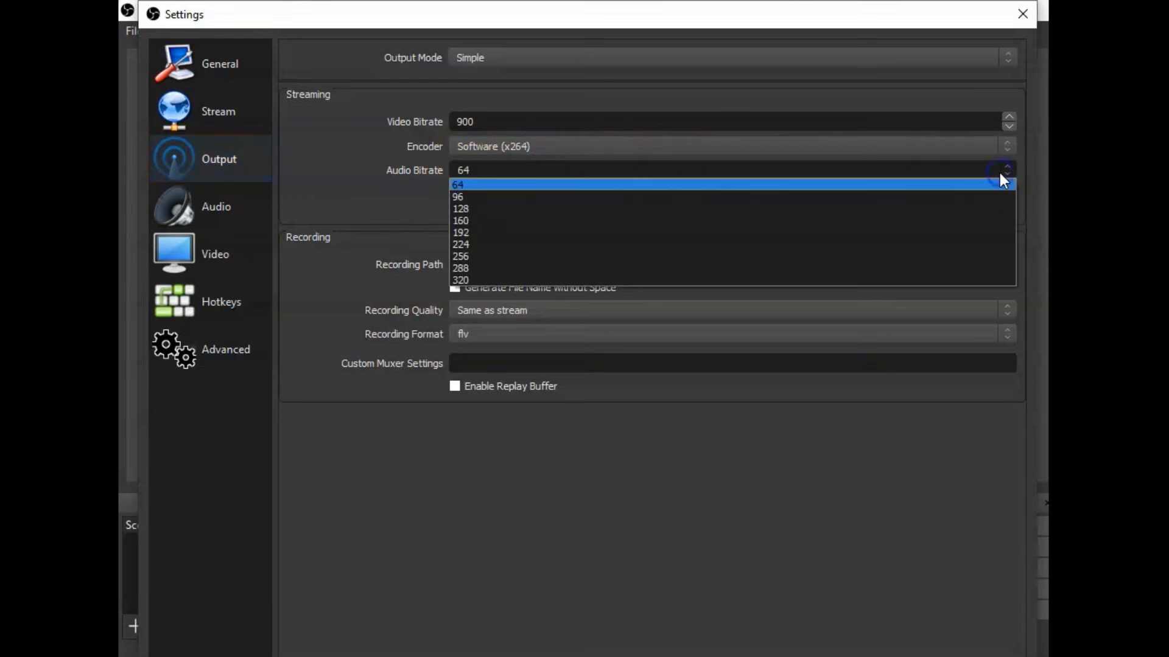
pyautogui.click(468, 209)
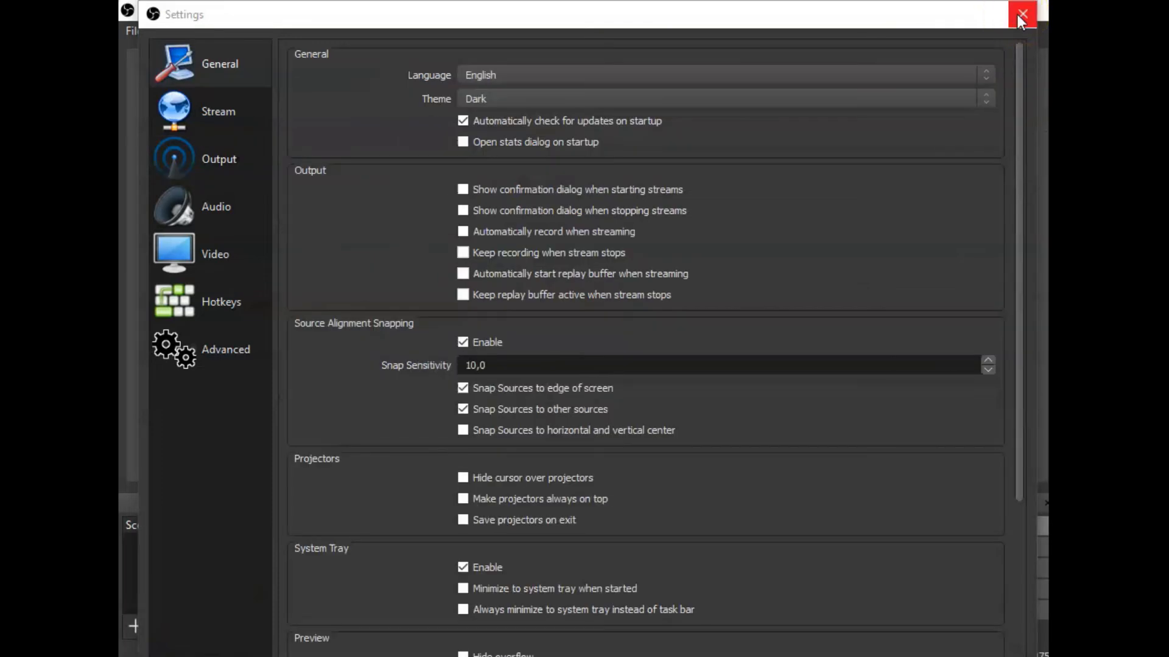
pyautogui.click(1022, 22)
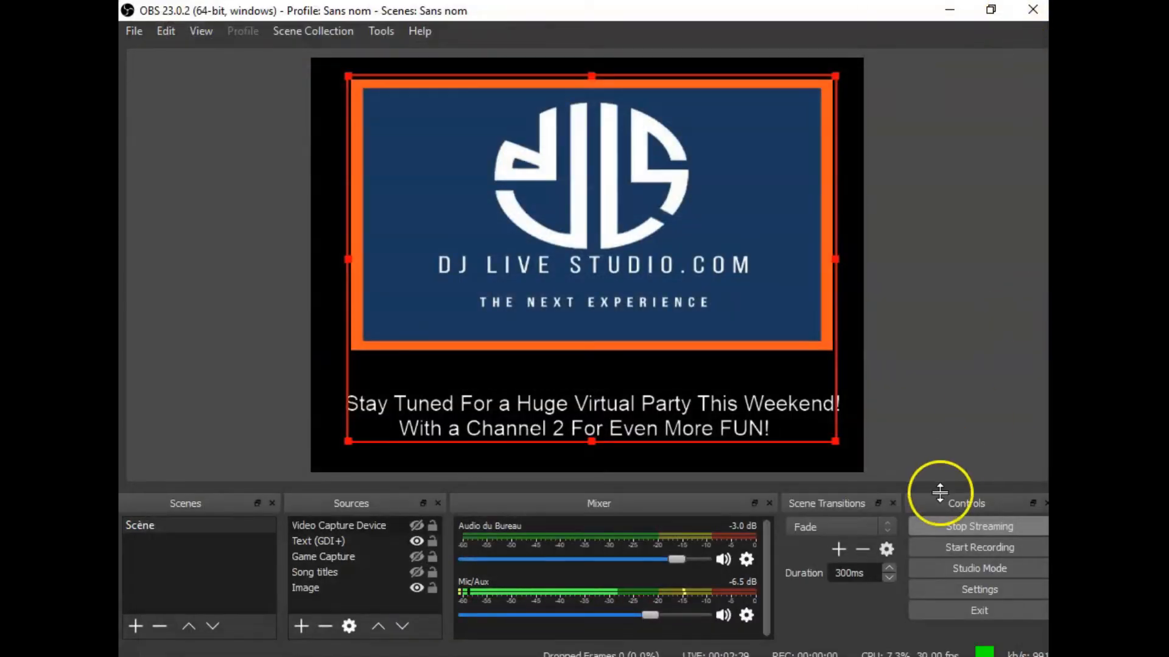
# Step: Stop the stream and nudge the hidden Video Capture Device source slightly in the preview
pyautogui.click(972, 528)
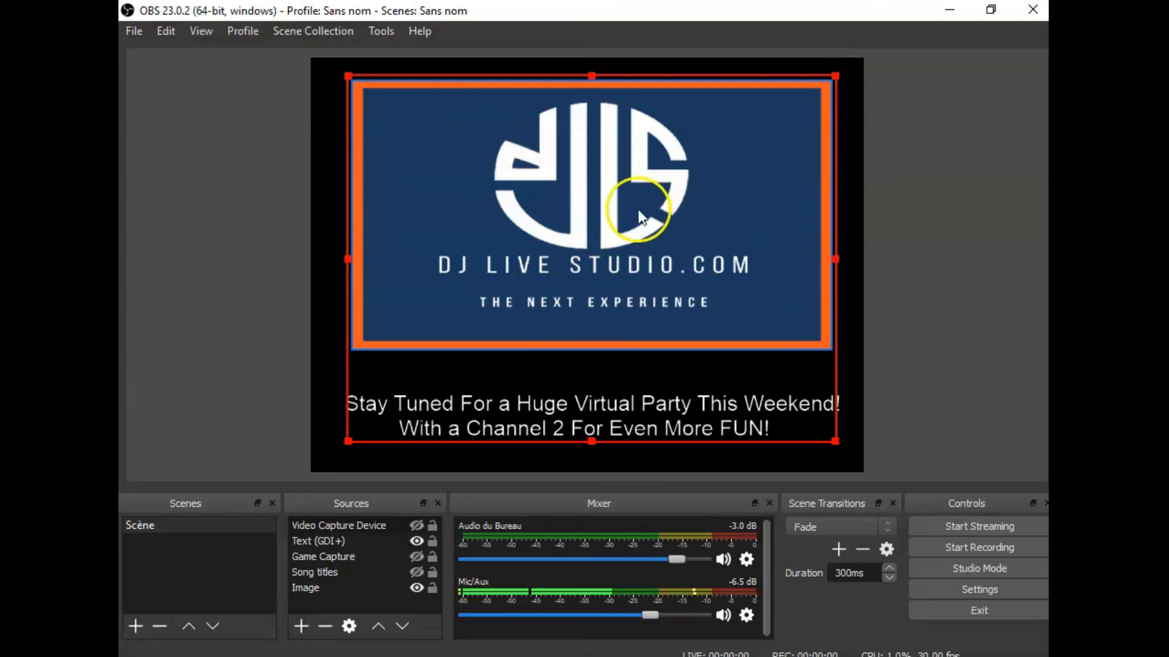
pyautogui.moveTo(491, 226); pyautogui.dragTo(492, 225)
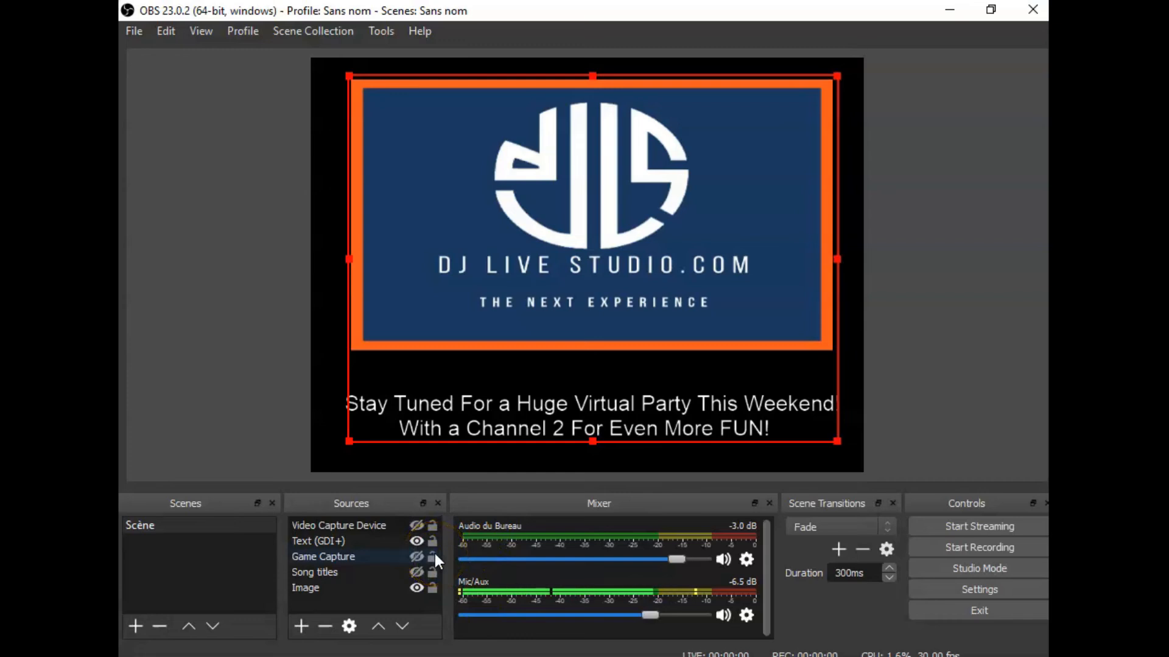
pyautogui.click(358, 530)
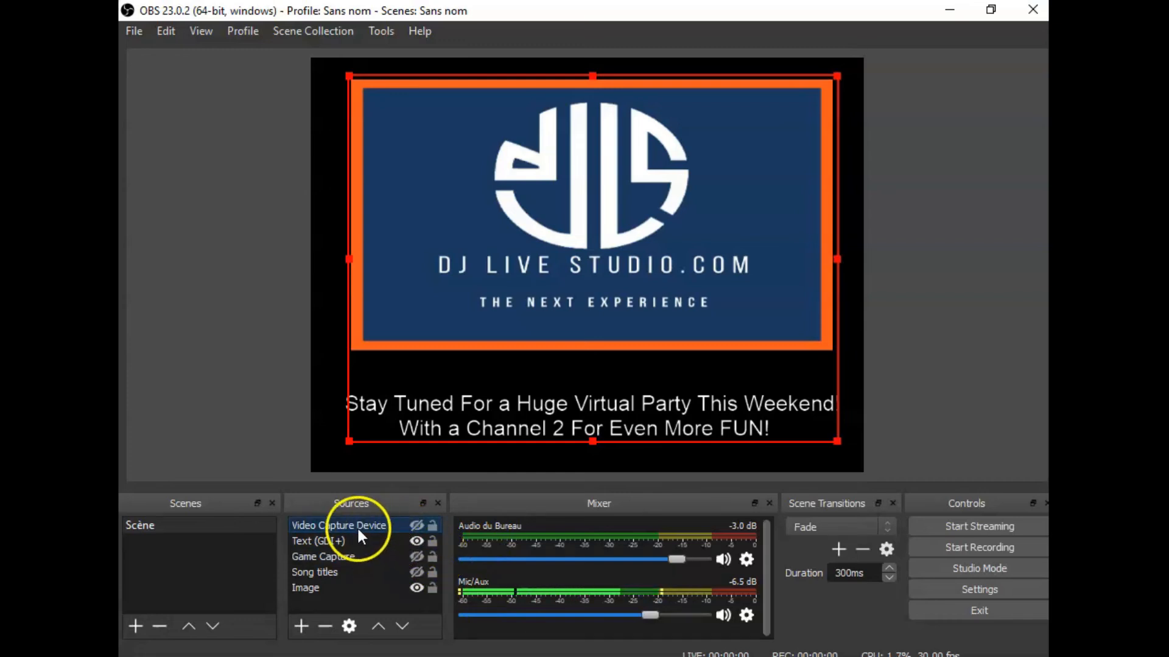
# Step: Add a second video capture device source under its default name and dismiss its properties without changes
pyautogui.click(300, 625)
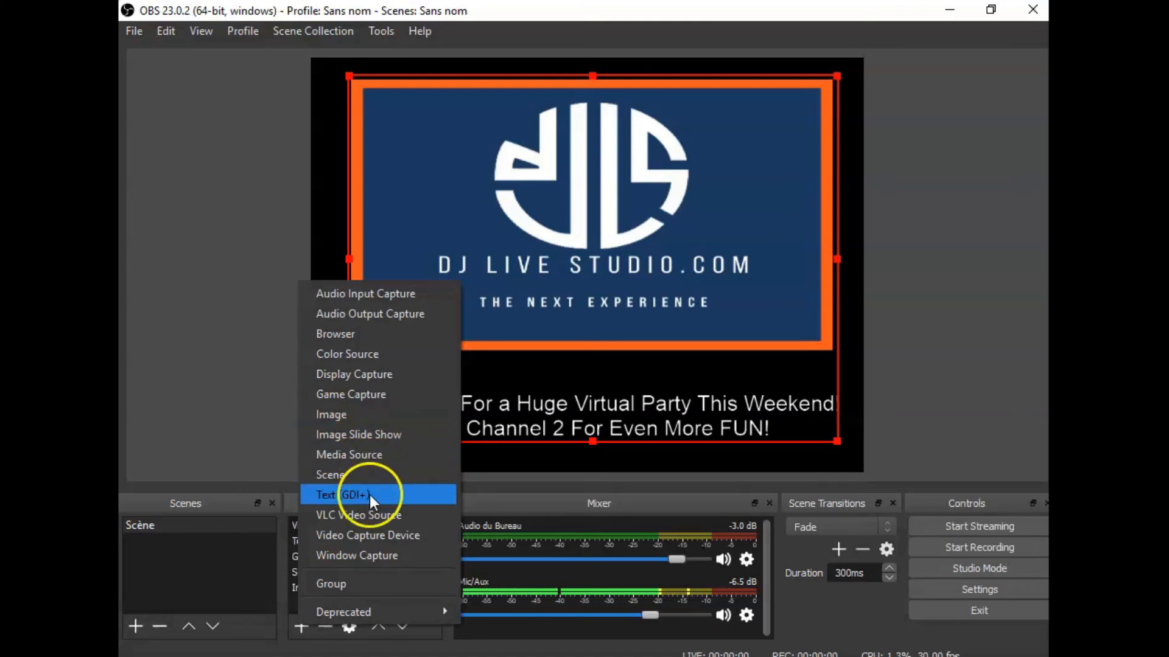
pyautogui.click(368, 532)
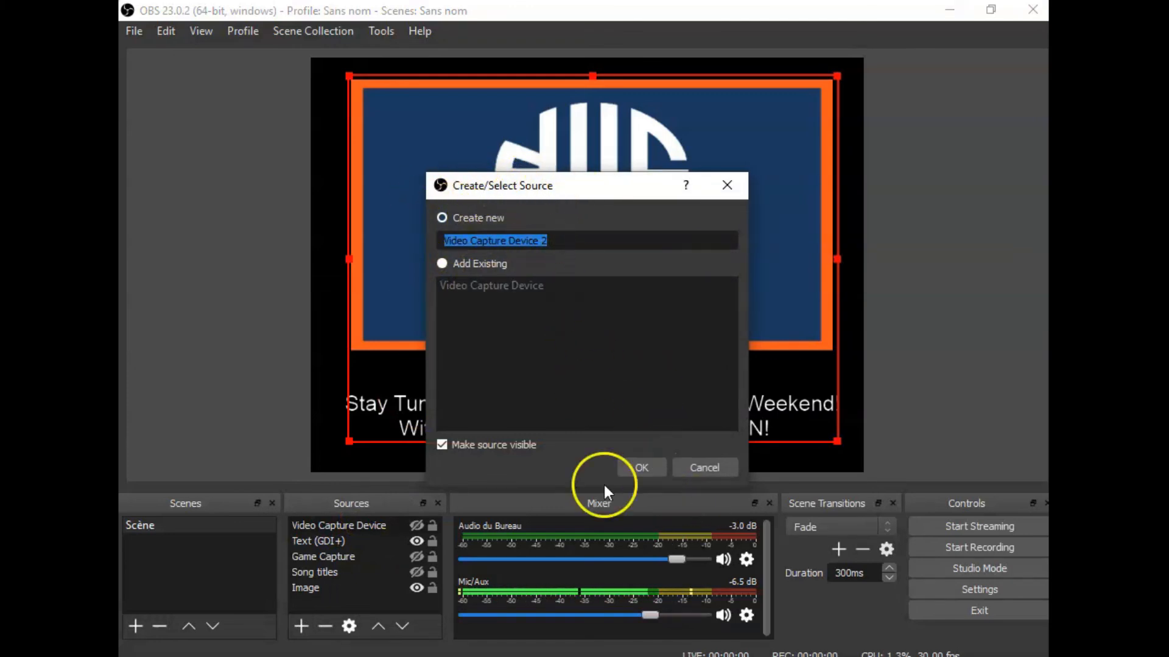
pyautogui.click(632, 471)
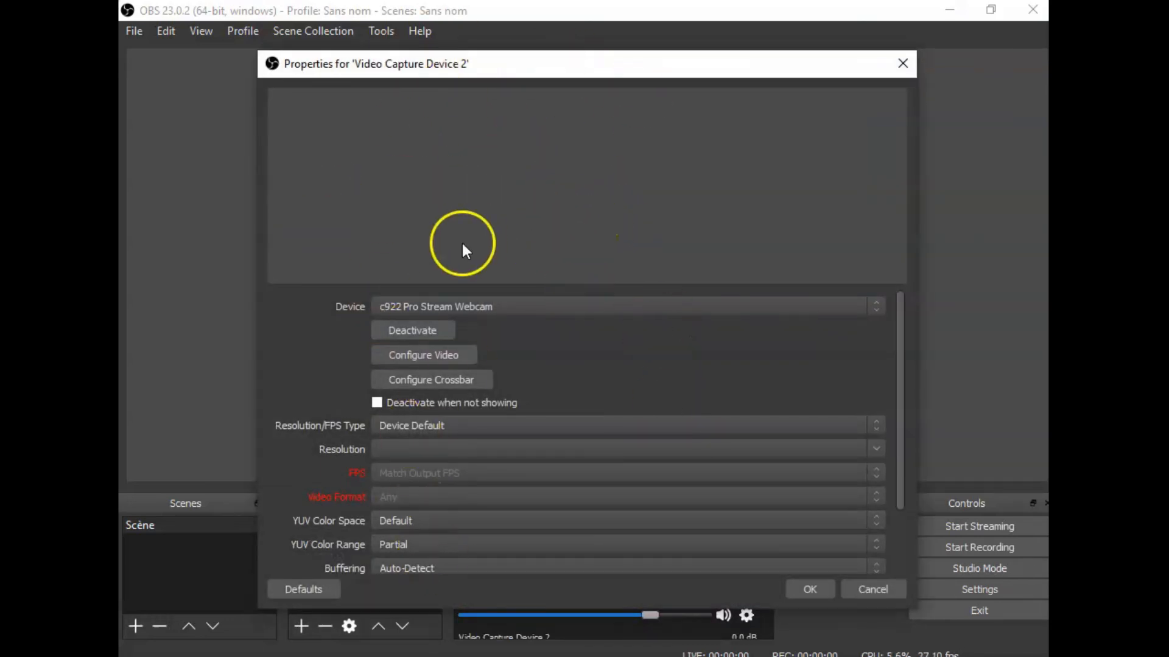
pyautogui.click(875, 588)
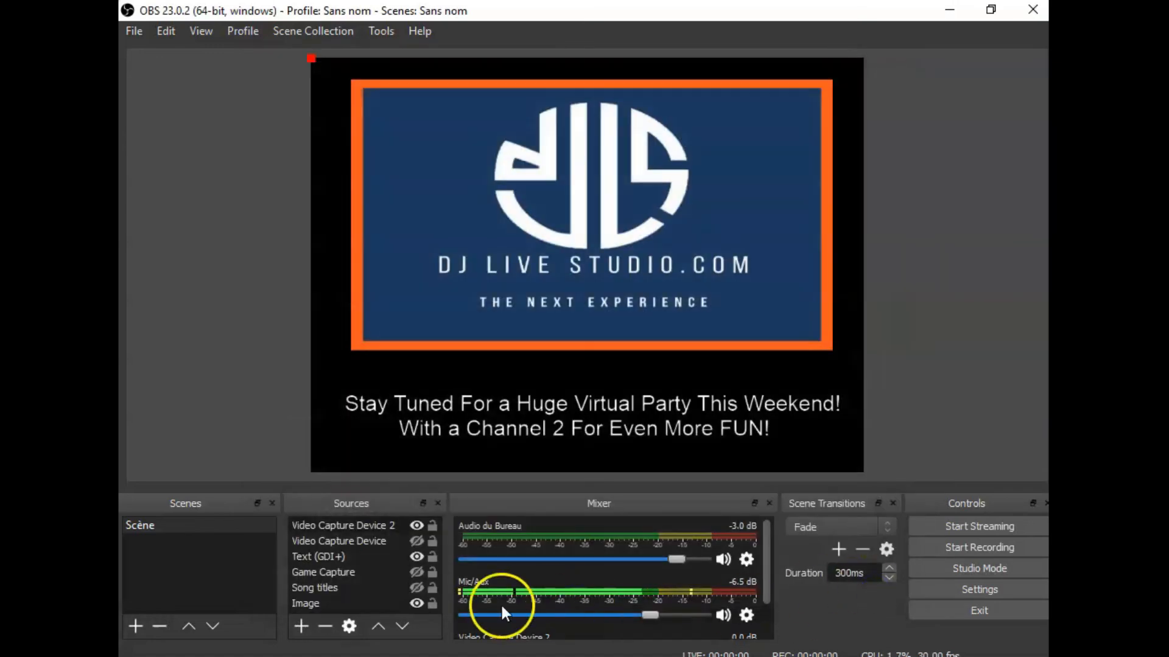
# Step: Hide the Video Capture Device 2 source and remove it from the scene
pyautogui.click(368, 523)
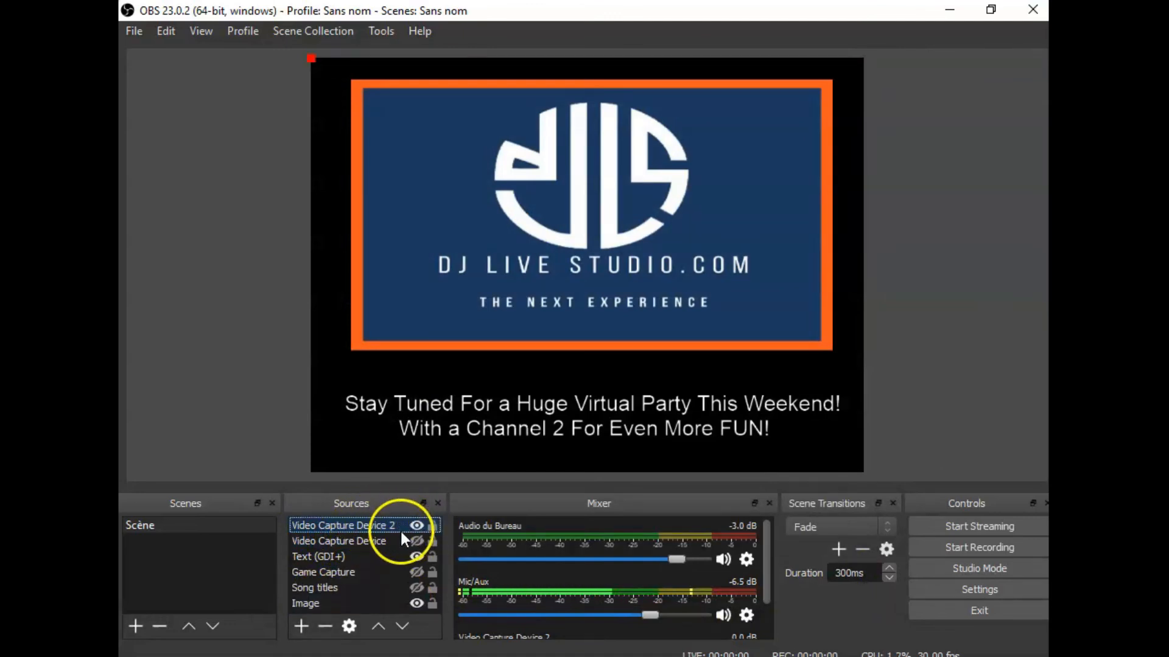
pyautogui.click(414, 525)
pyautogui.click(369, 537)
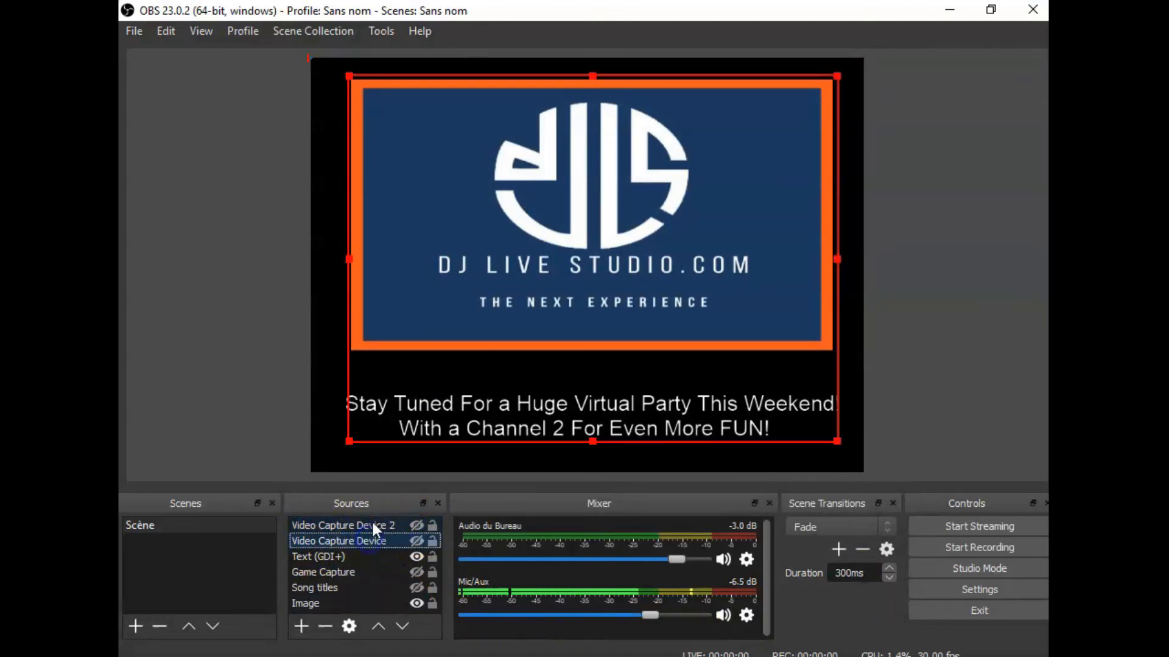
pyautogui.click(373, 525)
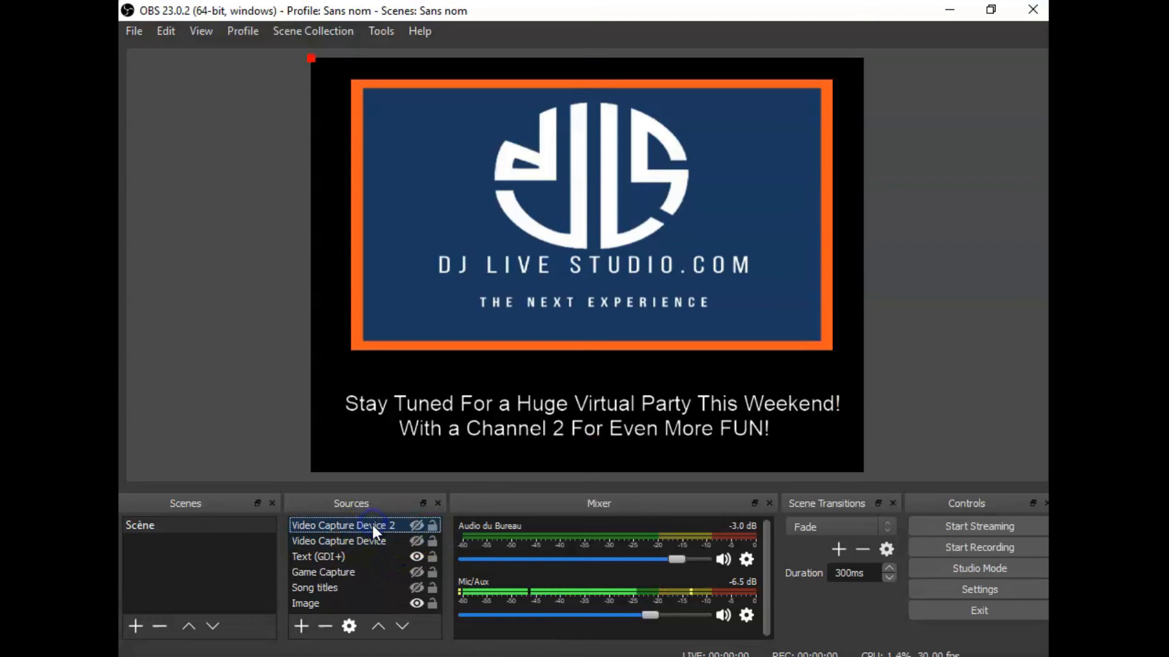
pyautogui.click(318, 627)
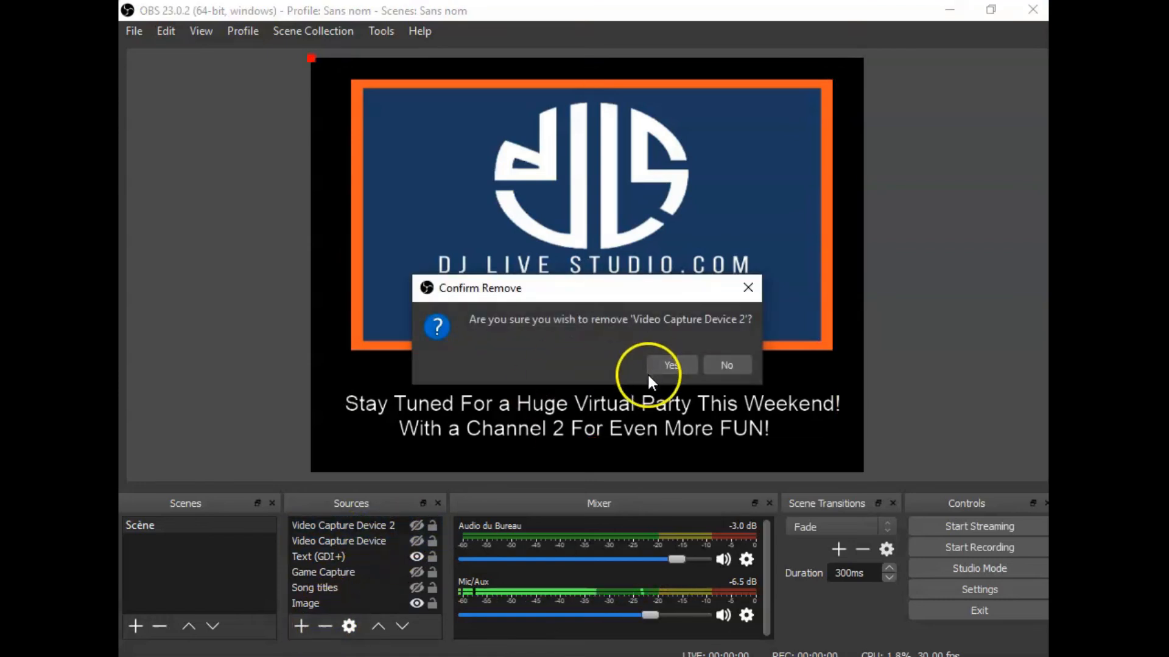
pyautogui.click(669, 366)
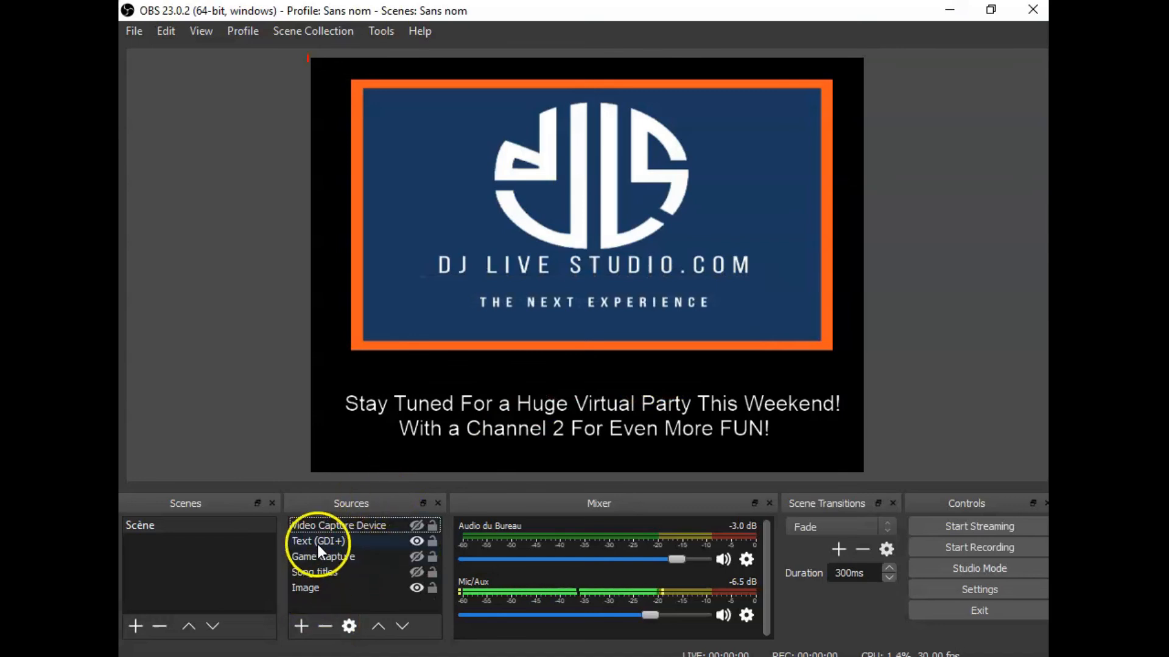
# Step: Make the original Video Capture Device source visible in the scene
pyautogui.click(356, 525)
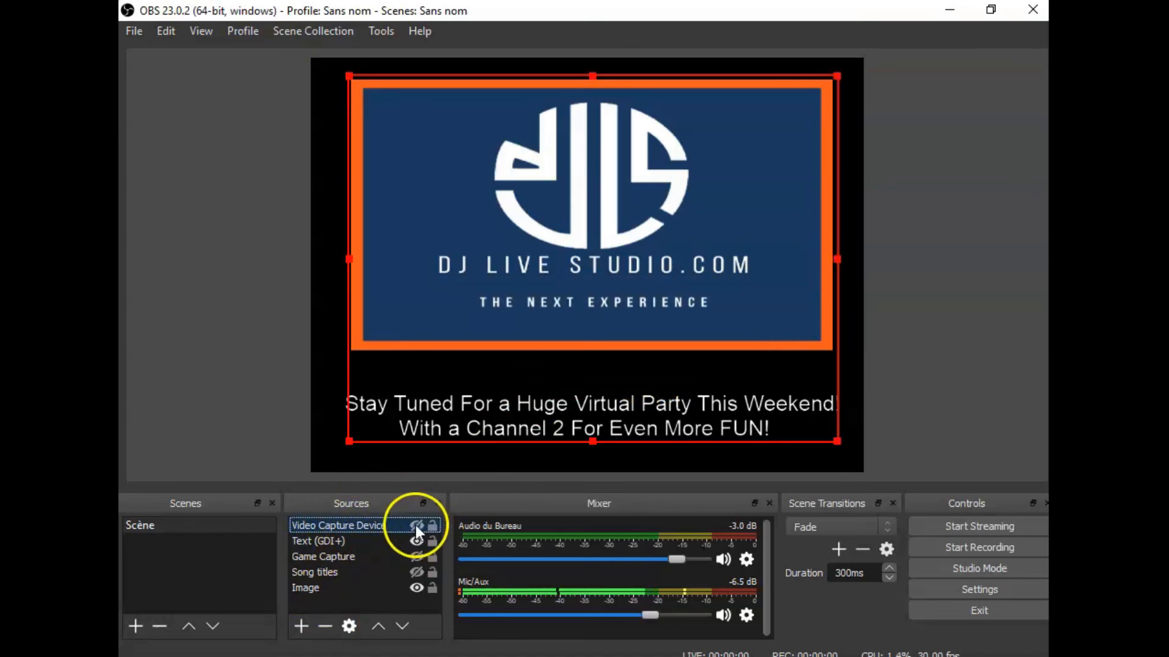
pyautogui.click(416, 525)
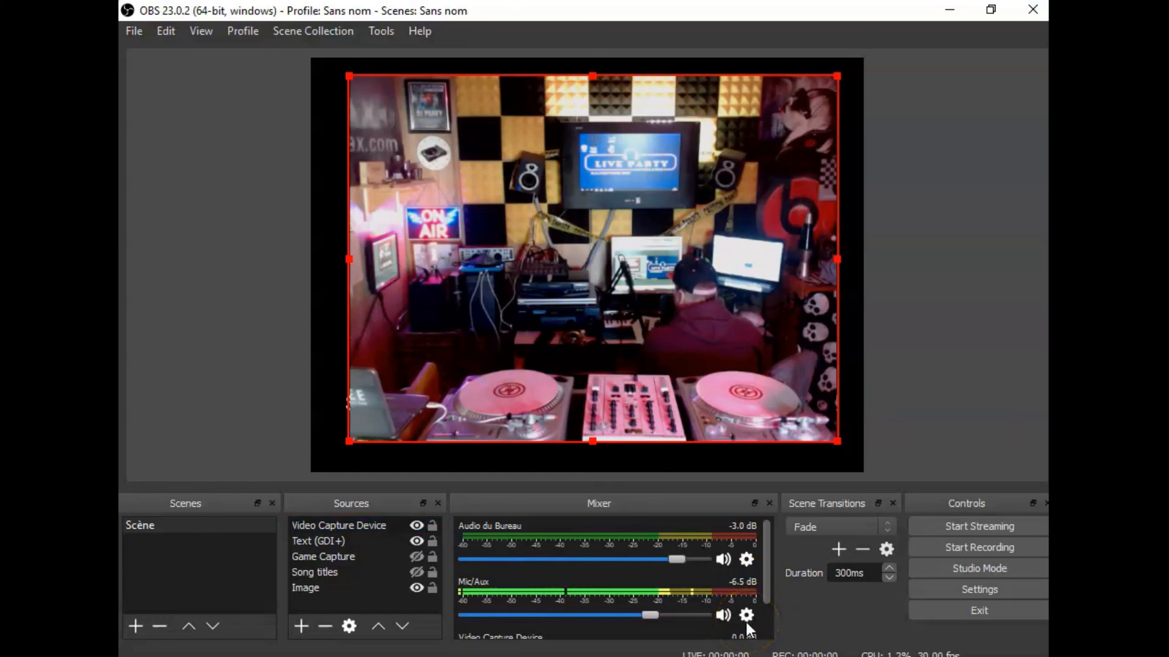
# Step: Check the desktop and microphone audio levels in the mixer and start streaming
pyautogui.click(526, 523)
pyautogui.click(459, 544)
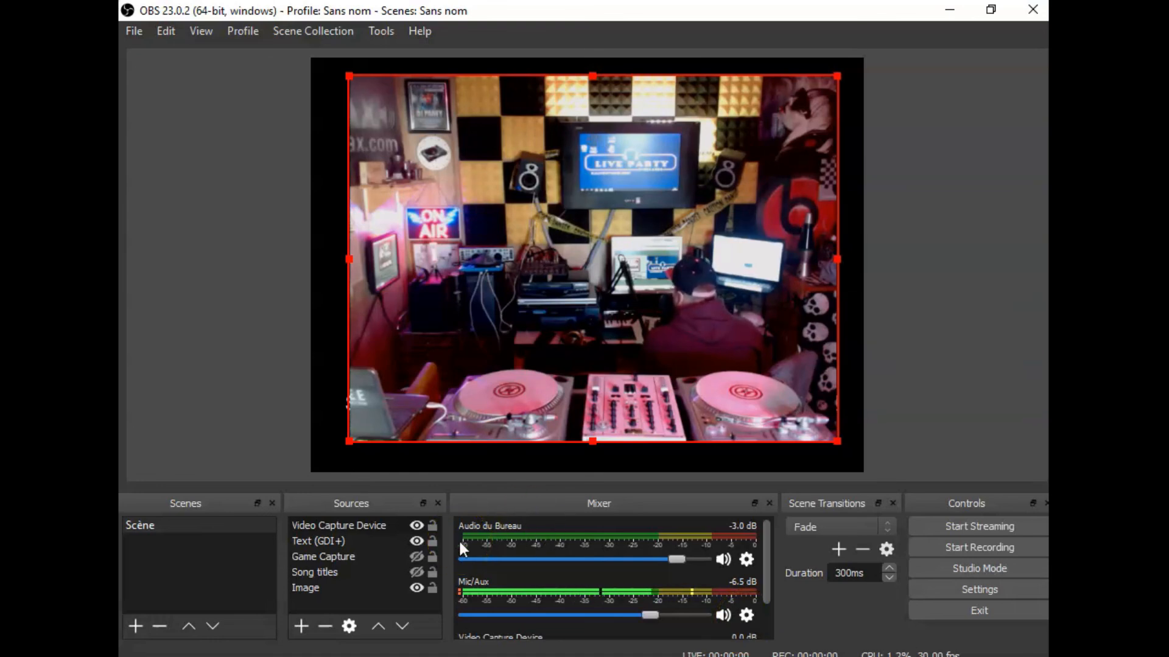
pyautogui.click(527, 547)
pyautogui.click(627, 602)
pyautogui.click(953, 525)
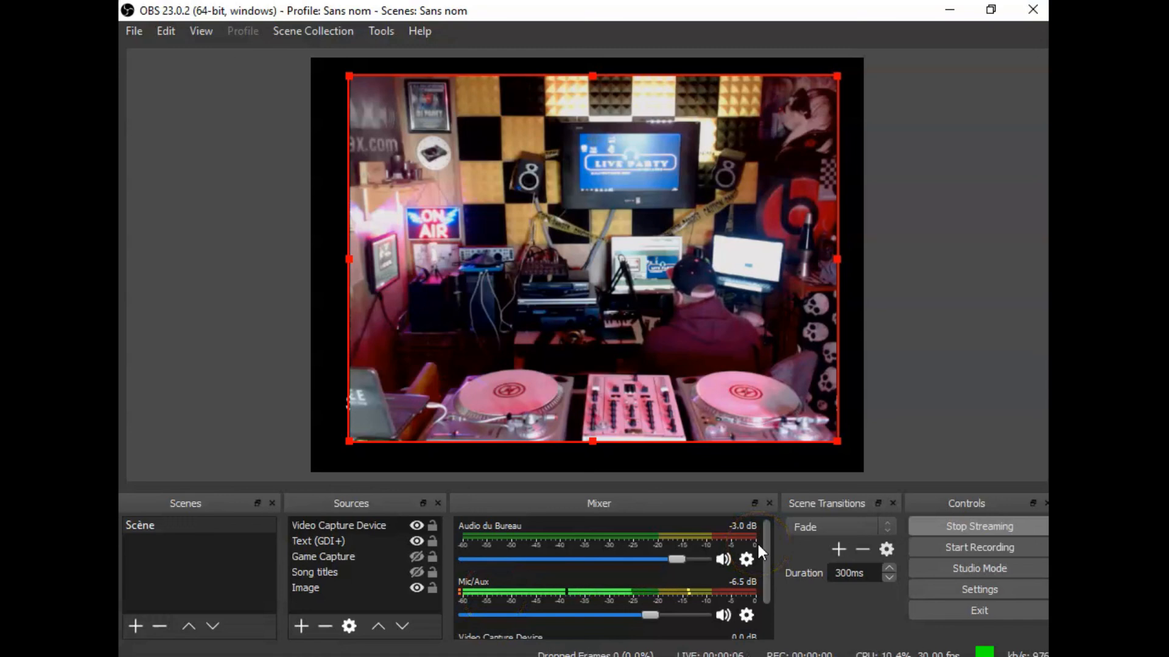
# Step: Switch to the browser, dismiss the popup on the DJ Live Studio site and play the Channel 2 live stream
pyautogui.click(937, 12)
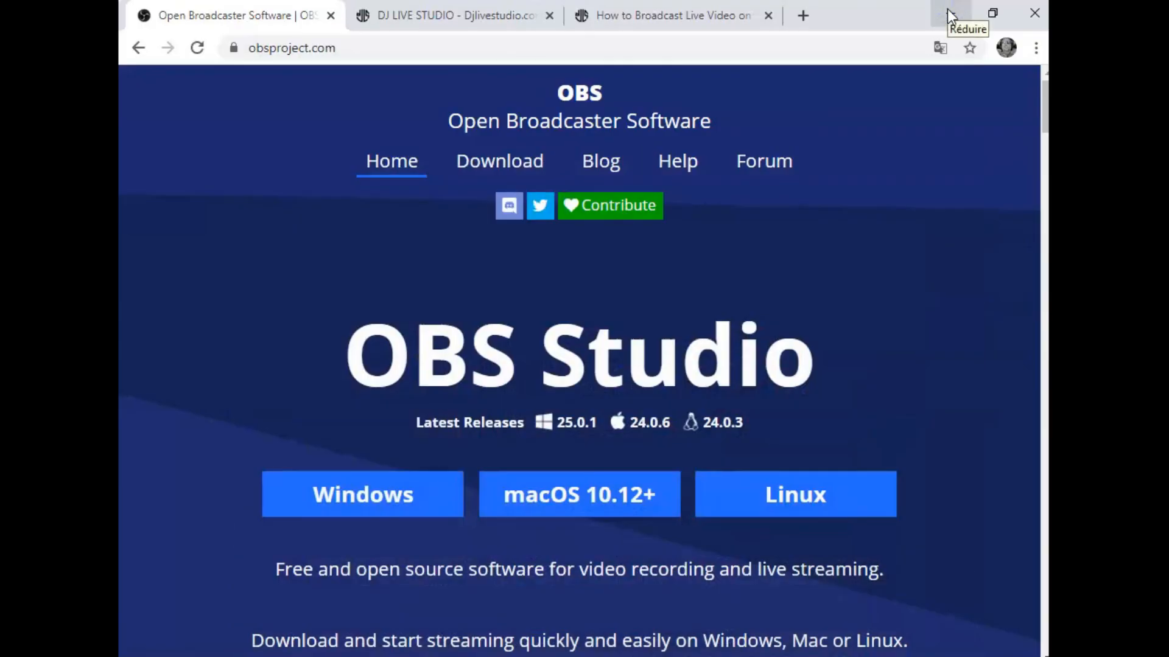
pyautogui.click(667, 17)
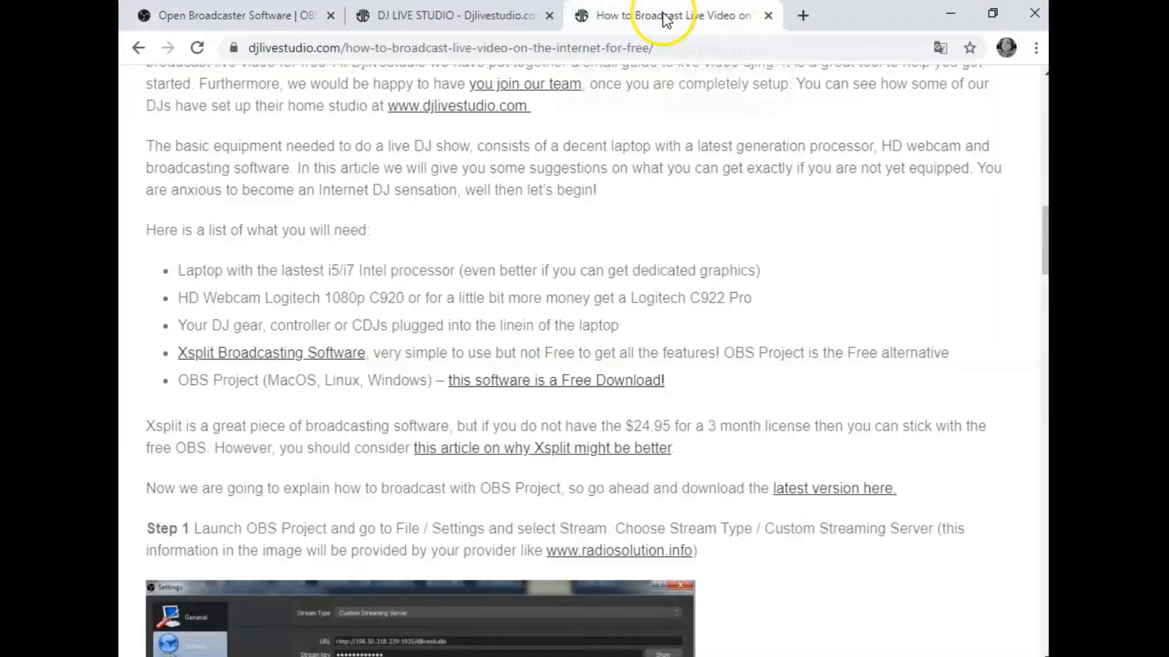
pyautogui.click(439, 23)
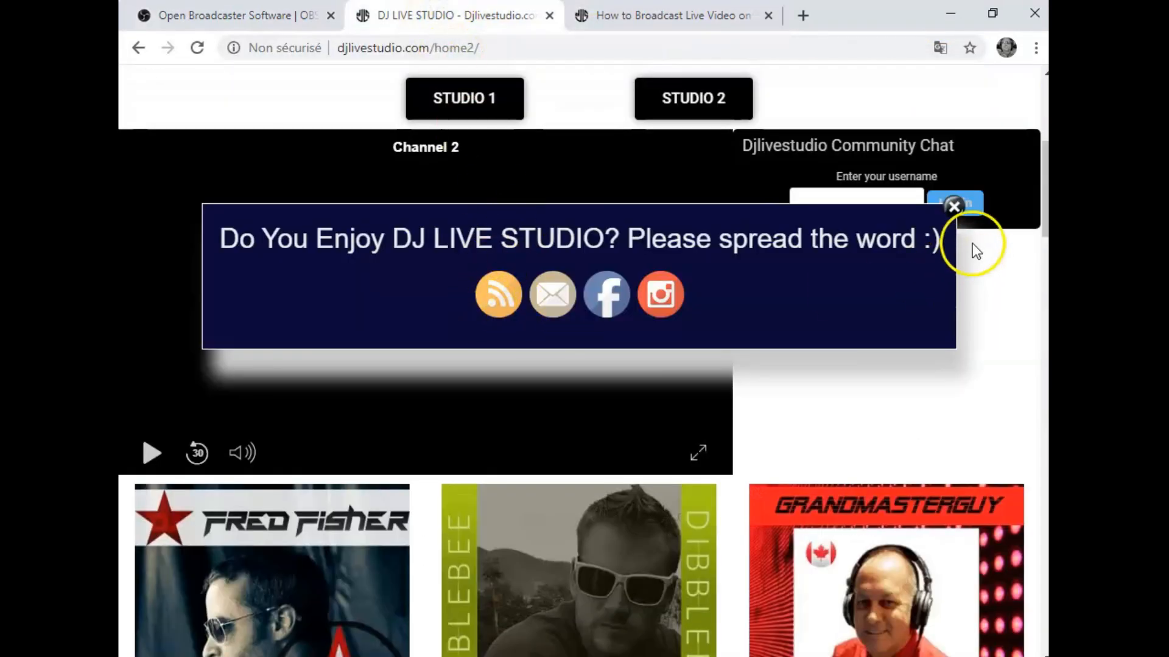
pyautogui.click(954, 206)
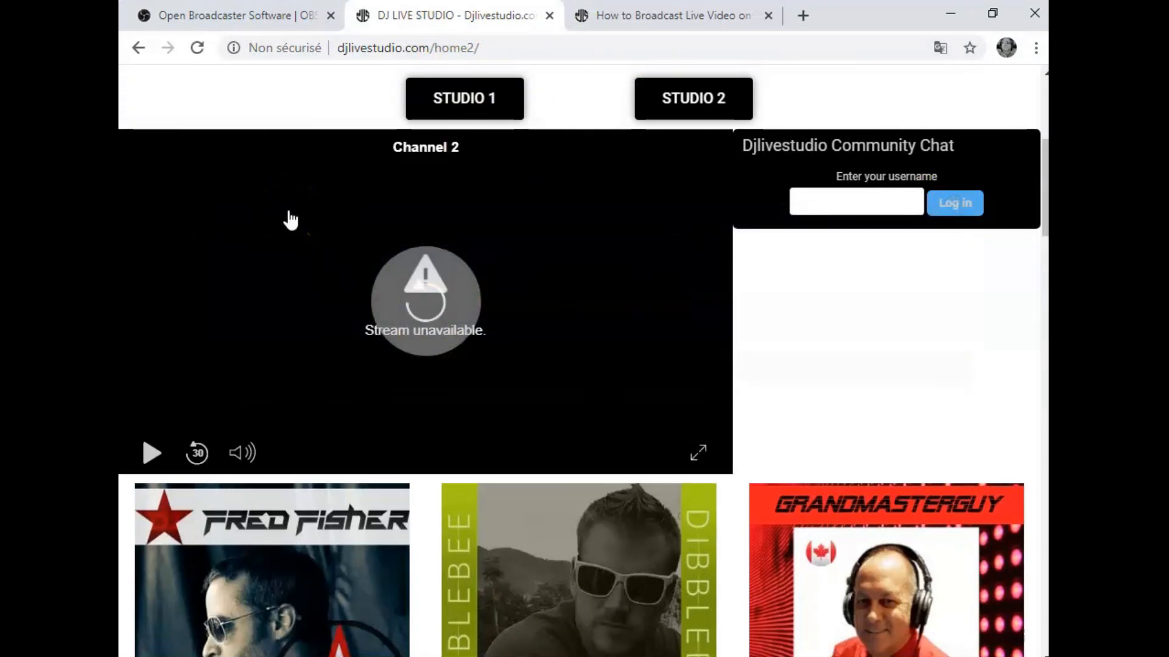
pyautogui.click(956, 207)
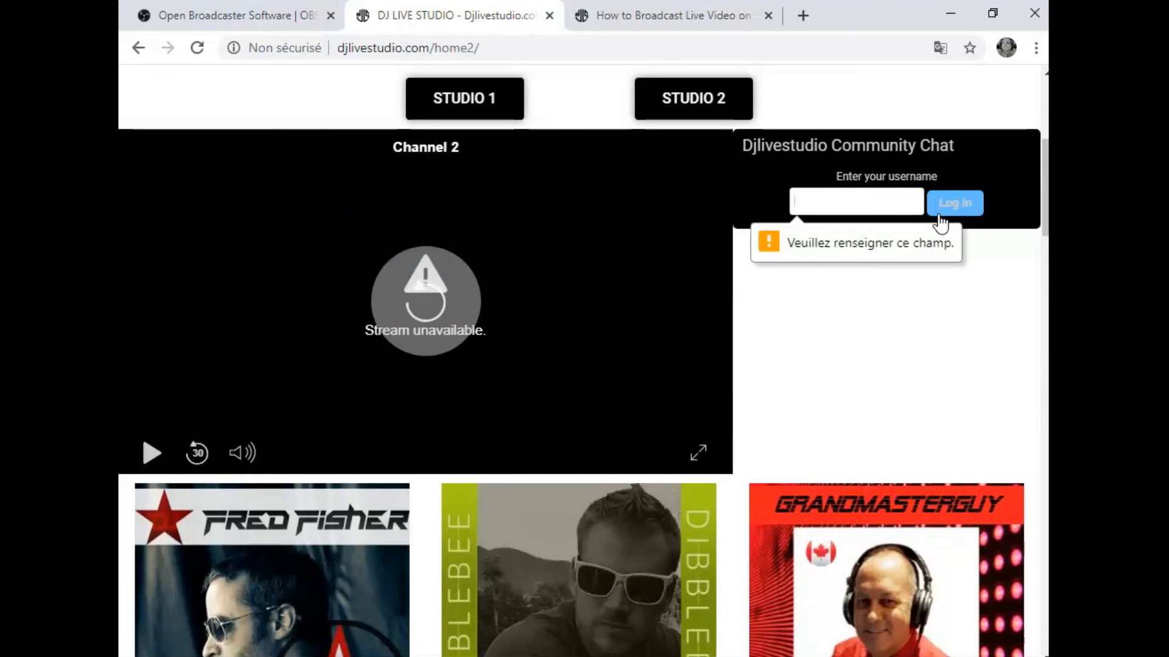
pyautogui.click(956, 210)
pyautogui.click(153, 456)
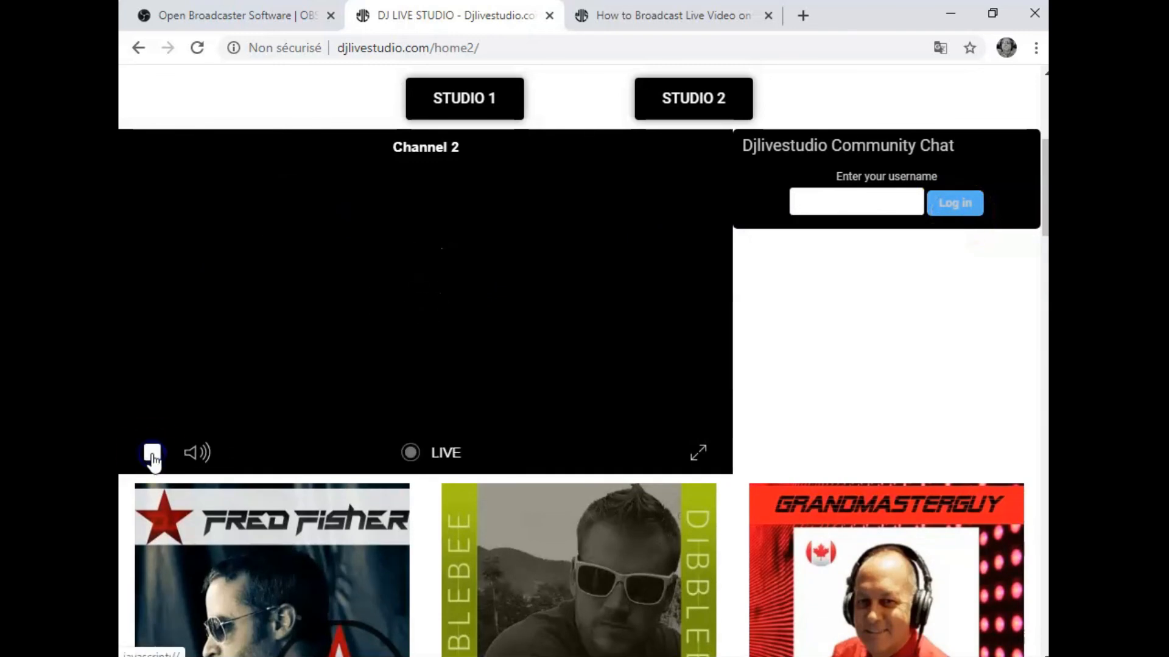